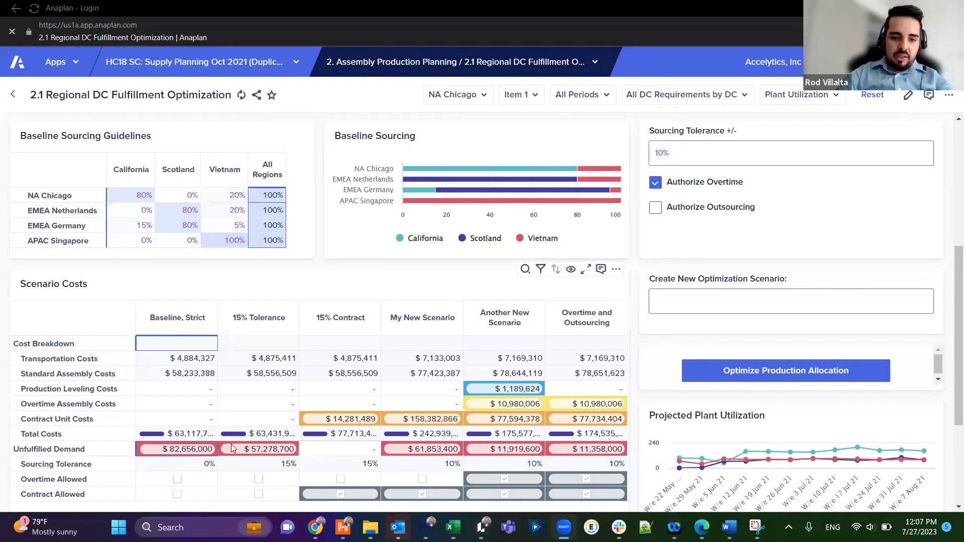
# Step: Review the Unfulfilled Demand row across the existing scenarios in the Scenario Costs table
pyautogui.click(166, 455)
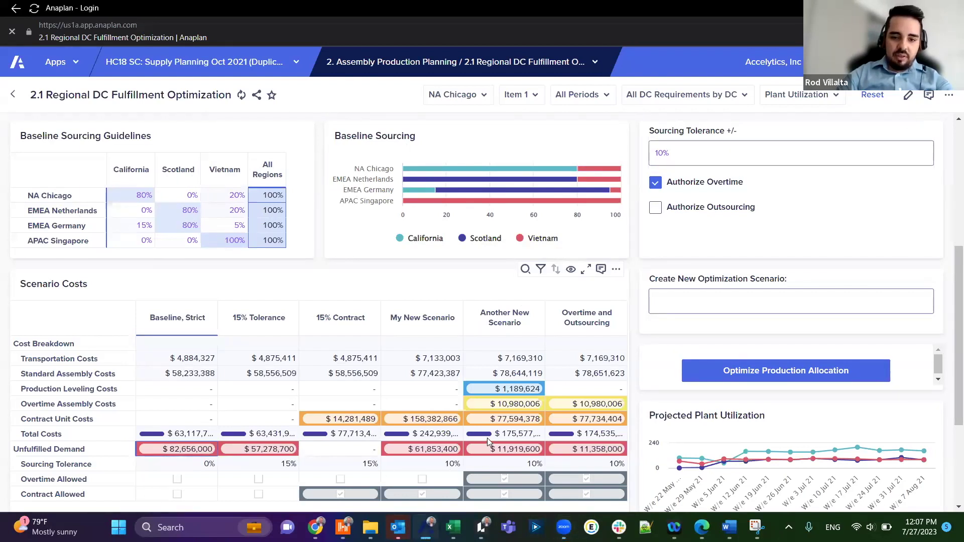
pyautogui.click(62, 450)
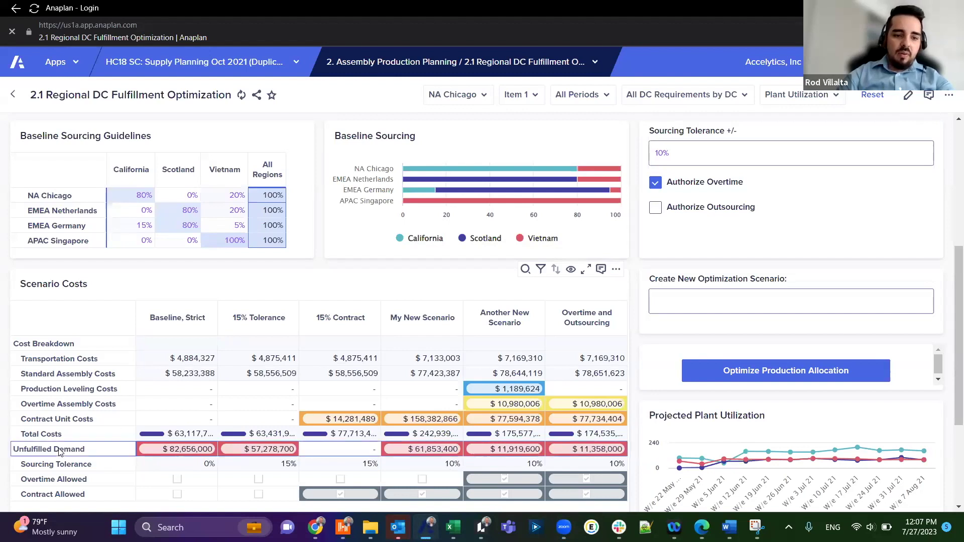
pyautogui.rightClick(604, 451)
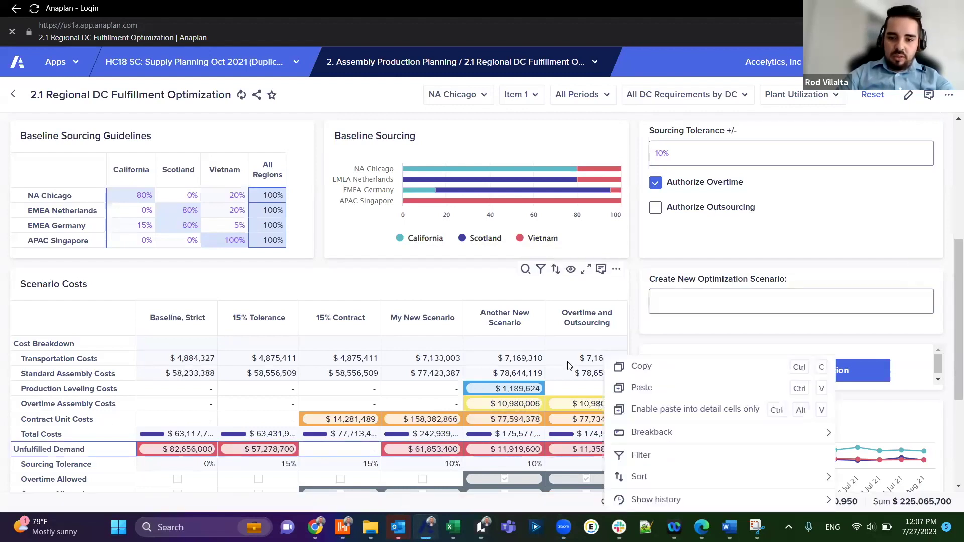
pyautogui.click(576, 452)
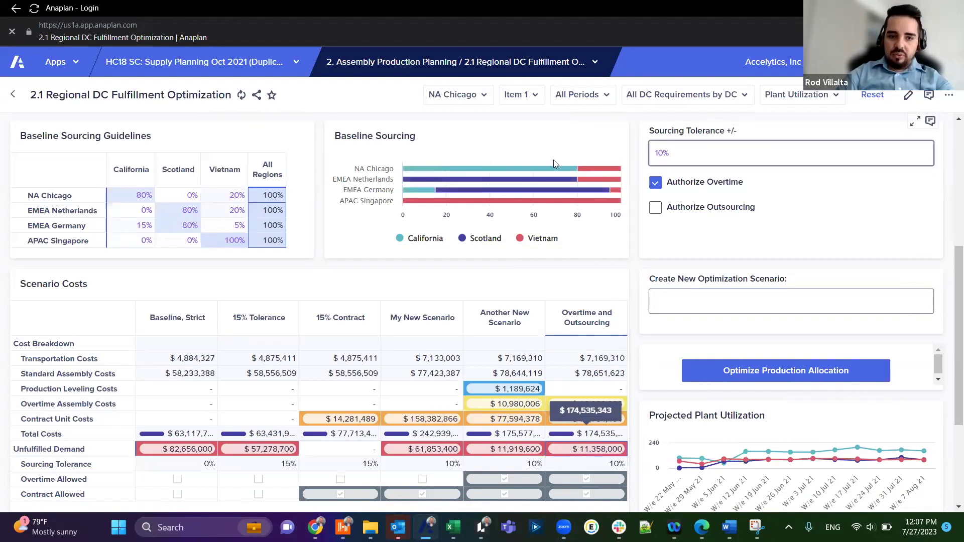
# Step: Set the Sourcing Tolerance to 25% and authorize outsourcing for the optimization
pyautogui.click(673, 156)
pyautogui.rightClick(645, 156)
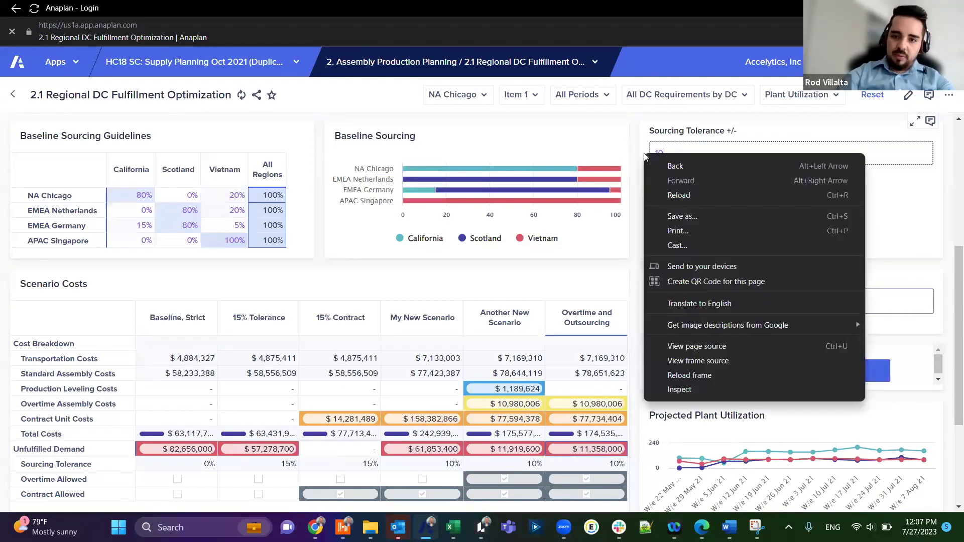
pyautogui.click(669, 149)
pyautogui.press('BackSpace')
pyautogui.press('BackSpace')
pyautogui.write('25')
pyautogui.click(656, 208)
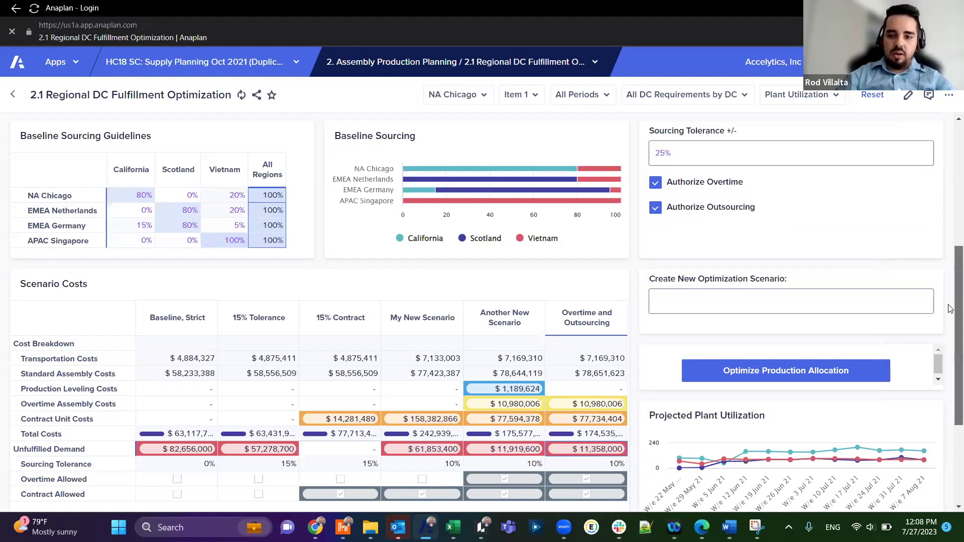
# Step: Name the new optimization scenario "25% Overtime and Outsourcing" and run Optimize Production Allocation
pyautogui.click(763, 374)
pyautogui.click(747, 308)
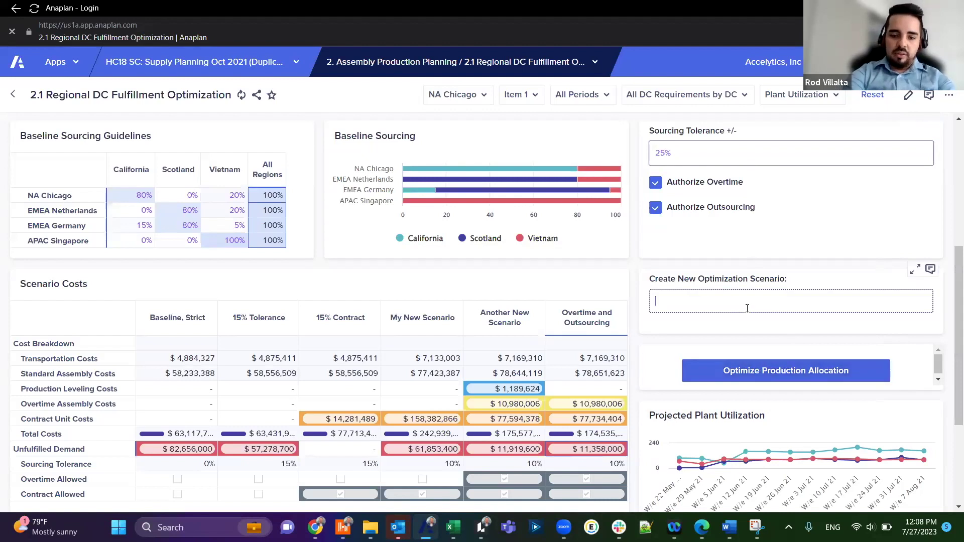
pyautogui.write('25%')
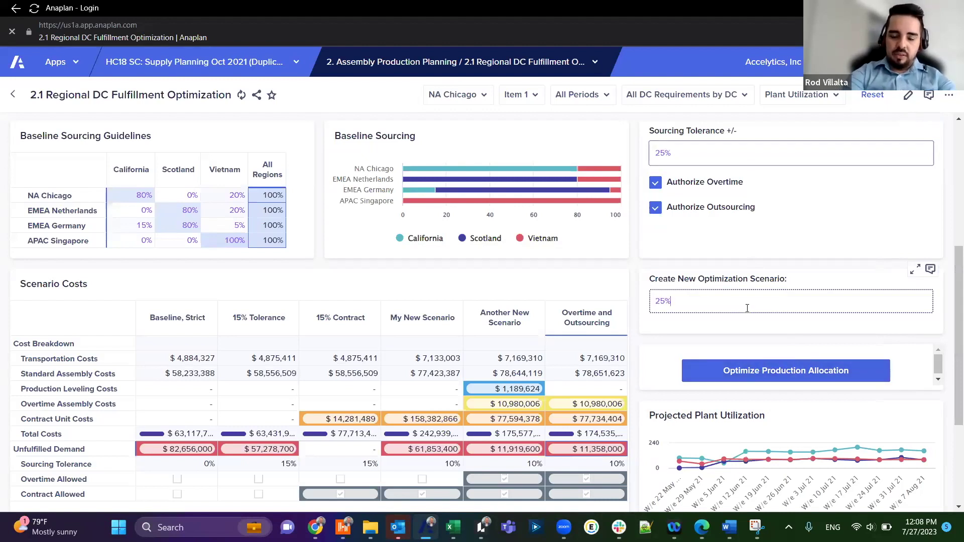
pyautogui.write(' O')
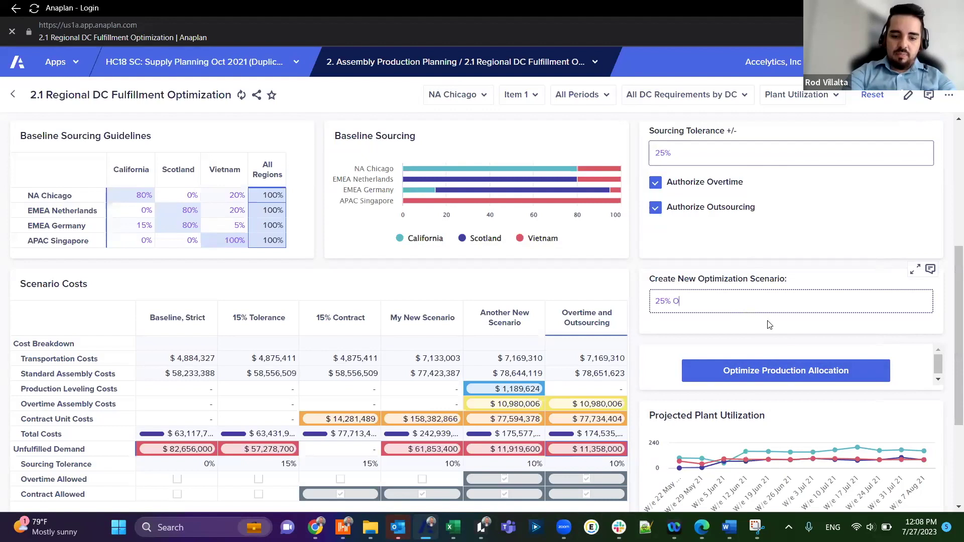
pyautogui.write('vertime and Out')
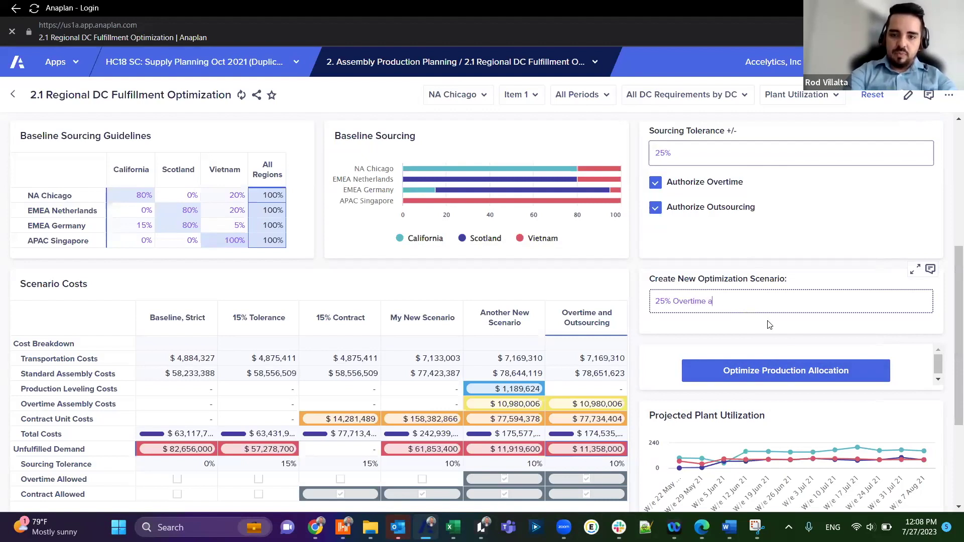
pyautogui.write('sourcing')
pyautogui.click(827, 378)
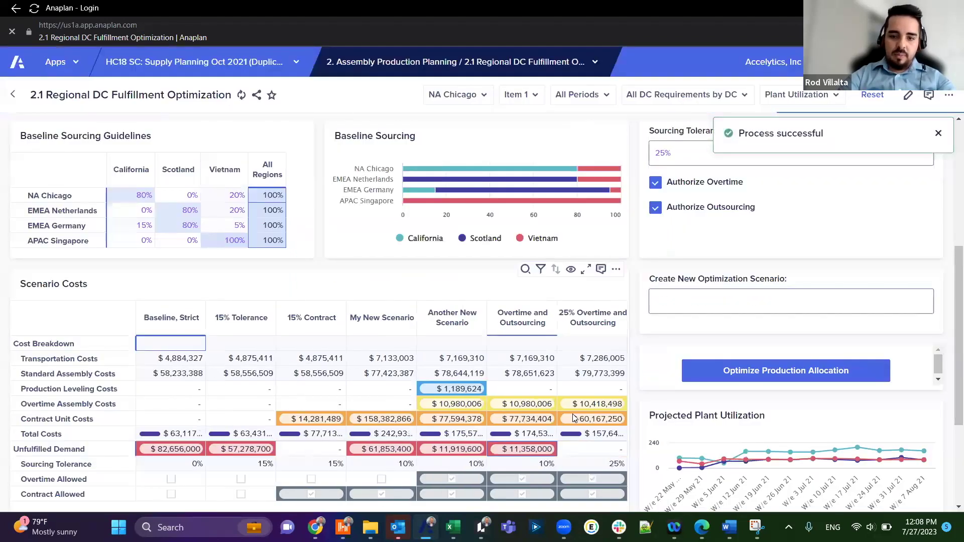
# Step: Inspect the 25% Overtime and Outsourcing scenario's unfulfilled demand and compare its costs with the other scenarios
pyautogui.click(590, 450)
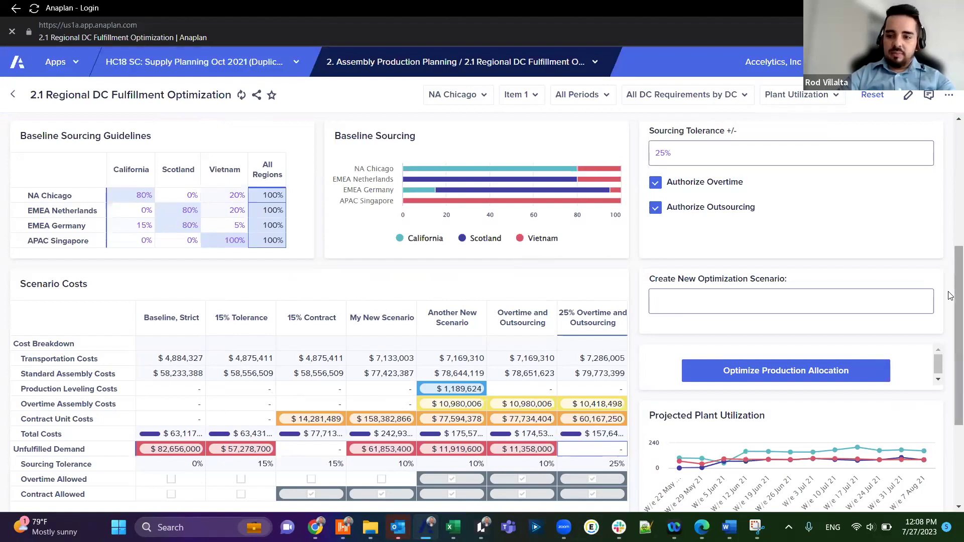
pyautogui.moveTo(951, 304); pyautogui.dragTo(951, 317)
pyautogui.scroll(-2, 950, 316)
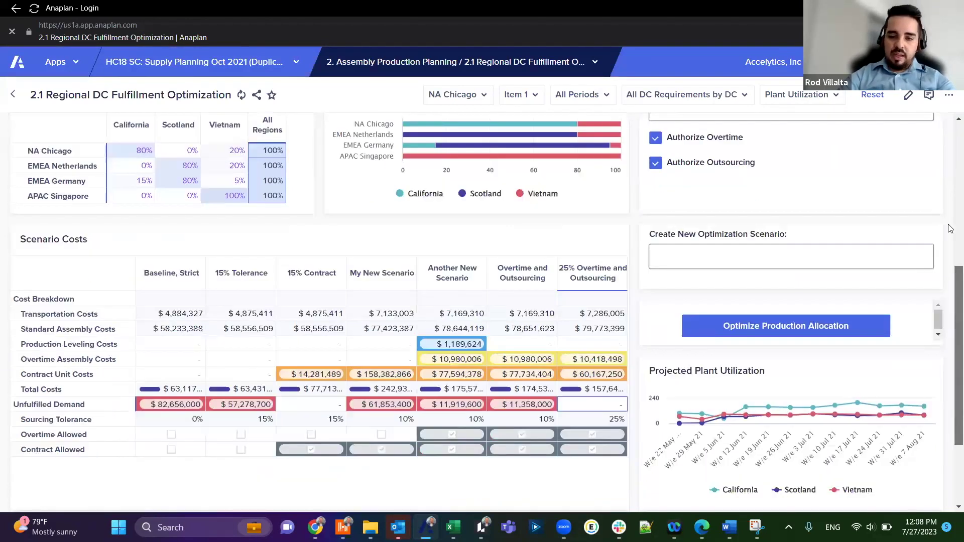
pyautogui.scroll(5, 950, 297)
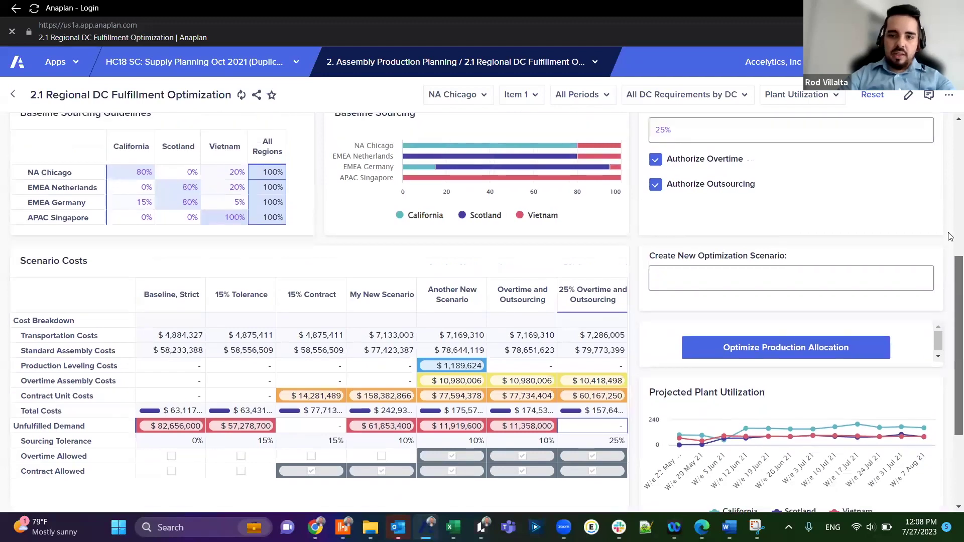
pyautogui.scroll(-2, 950, 278)
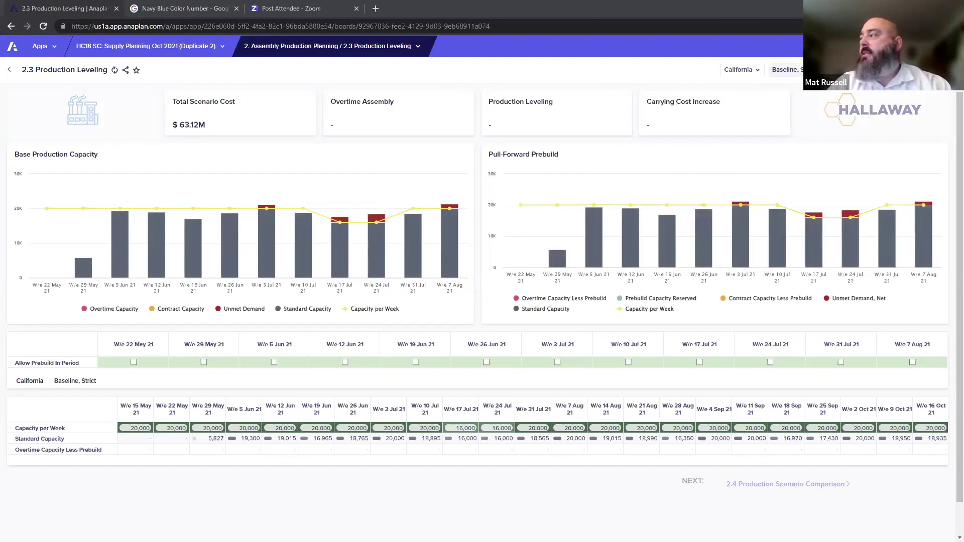
# Step: Allow prebuild for California's Baseline, Strict scenario in the weeks ending 31 Jul, 10 Jul, 3 Jul, 26 Jun and 19 Jun 21
pyautogui.click(787, 70)
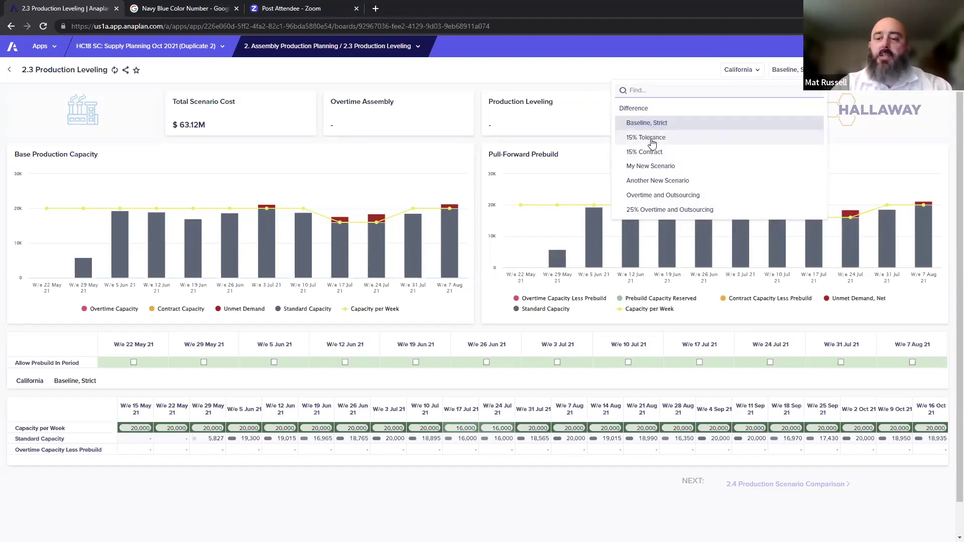
pyautogui.click(534, 175)
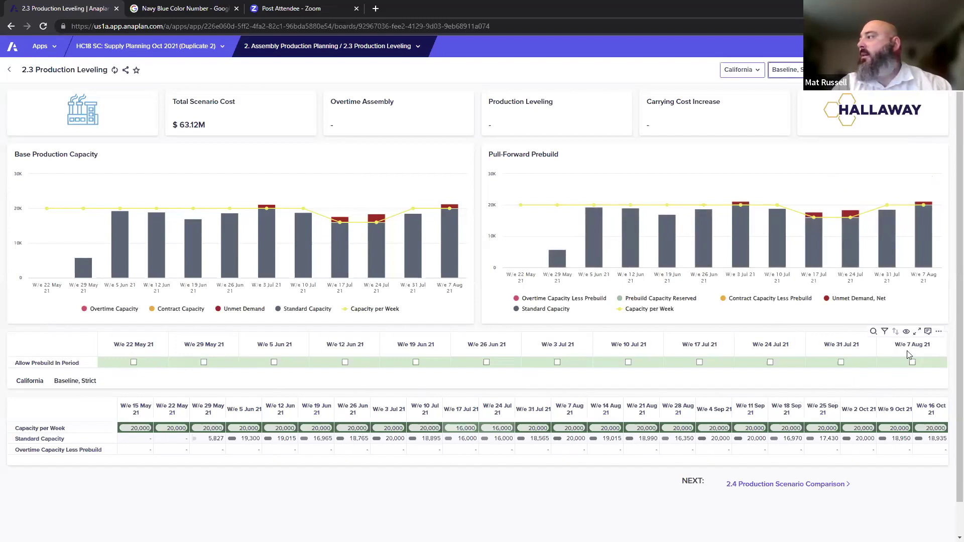
pyautogui.click(844, 369)
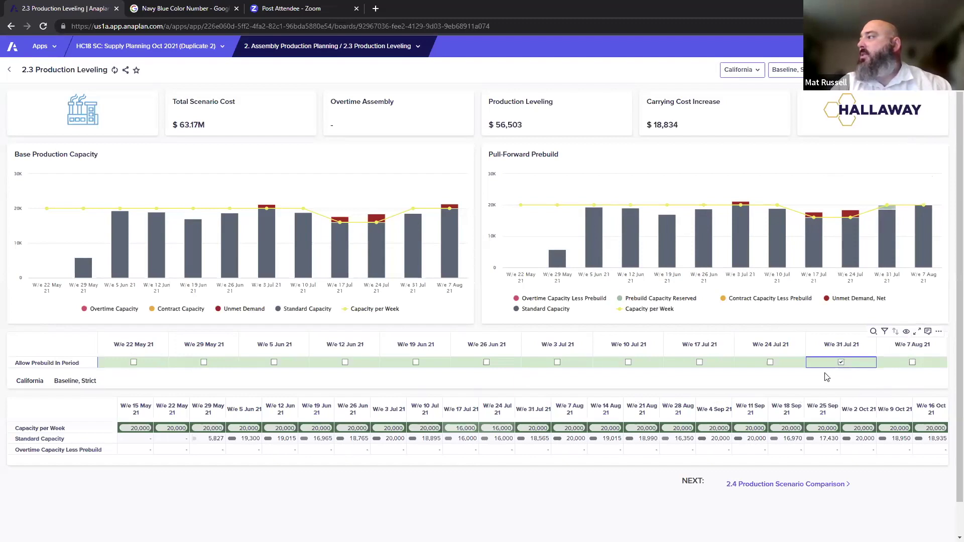
pyautogui.click(631, 369)
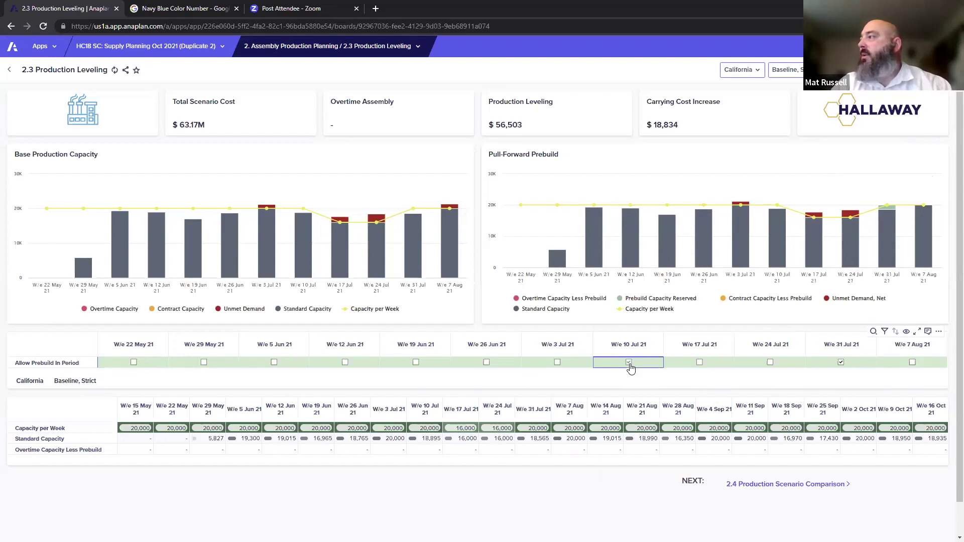
pyautogui.click(560, 367)
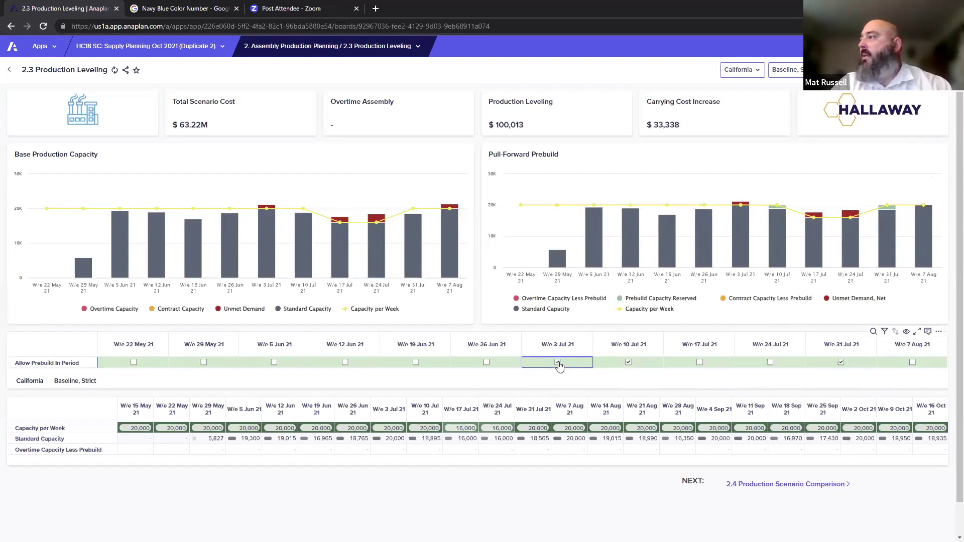
pyautogui.click(557, 362)
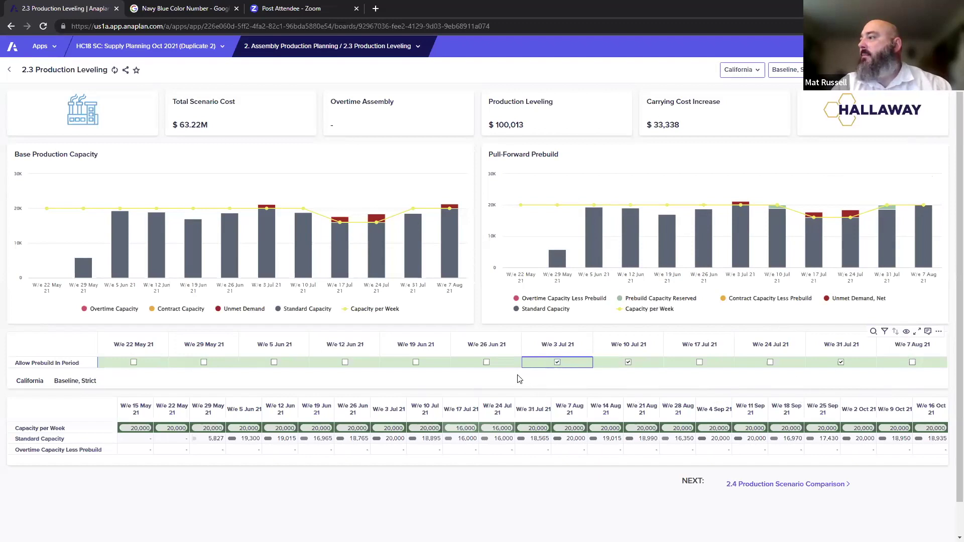
pyautogui.click(489, 362)
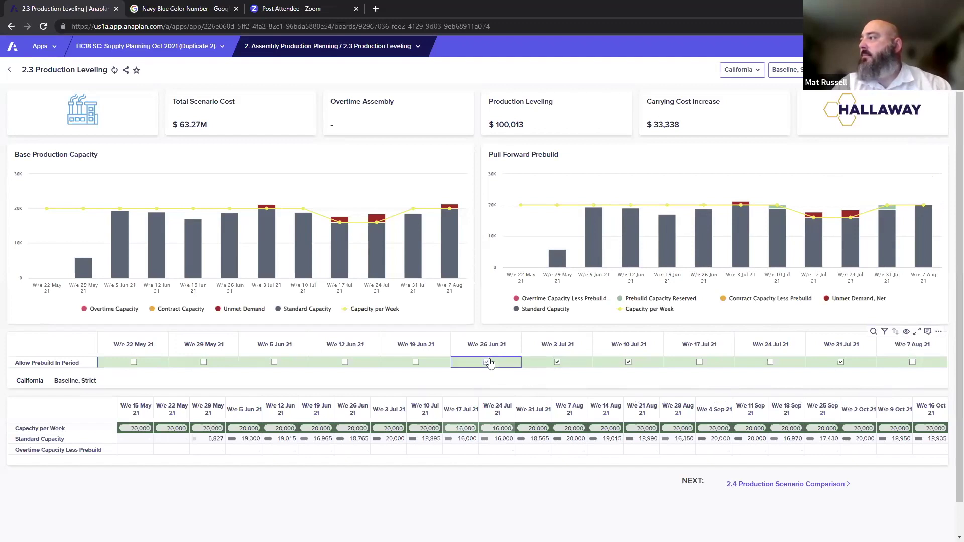
pyautogui.click(490, 363)
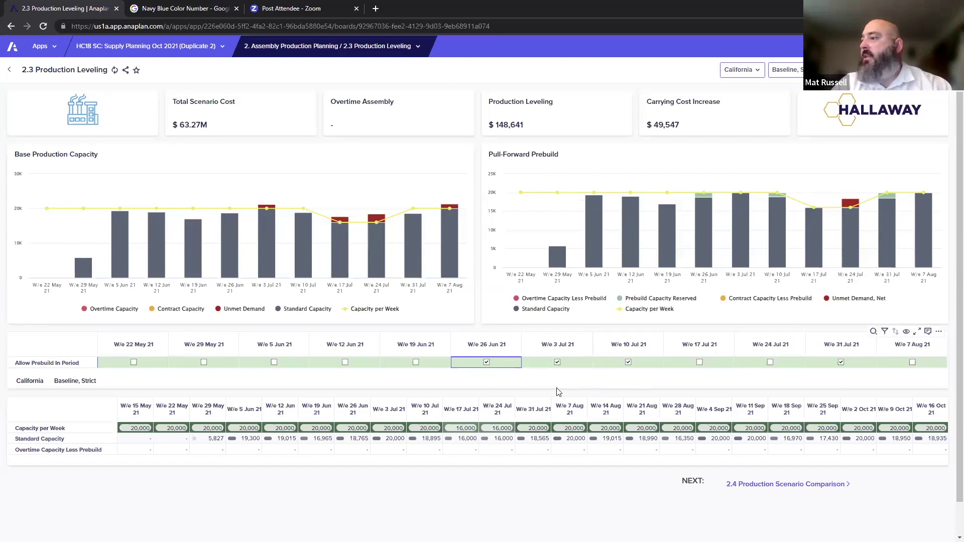
pyautogui.click(416, 365)
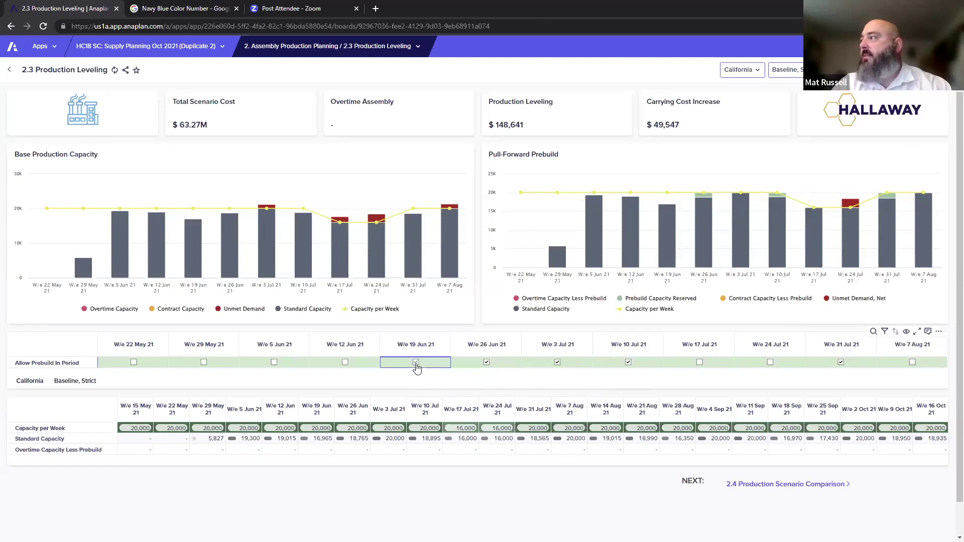
# Step: Switch California's production leveling to the 15% Tolerance scenario and allow prebuild in the week ending 29 May 21
pyautogui.moveTo(854, 217)
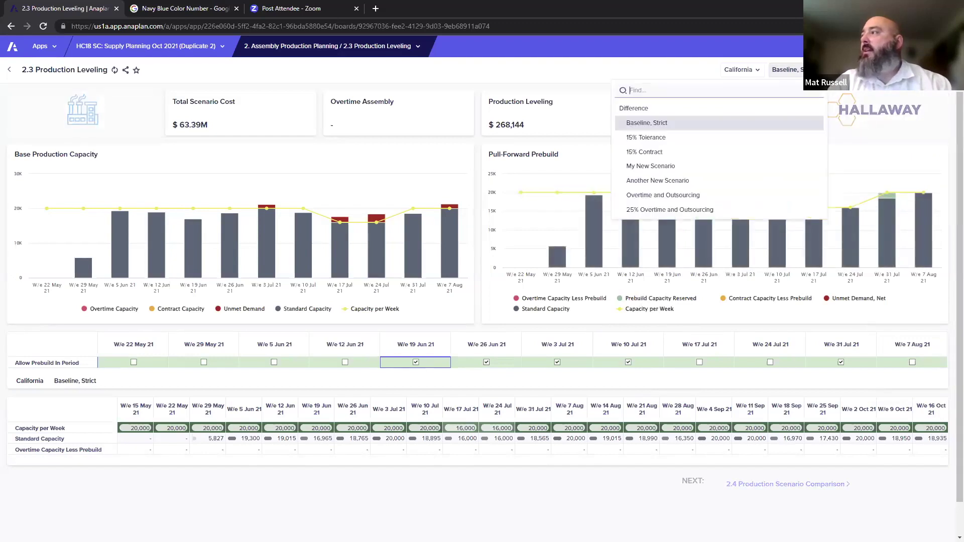
pyautogui.click(673, 139)
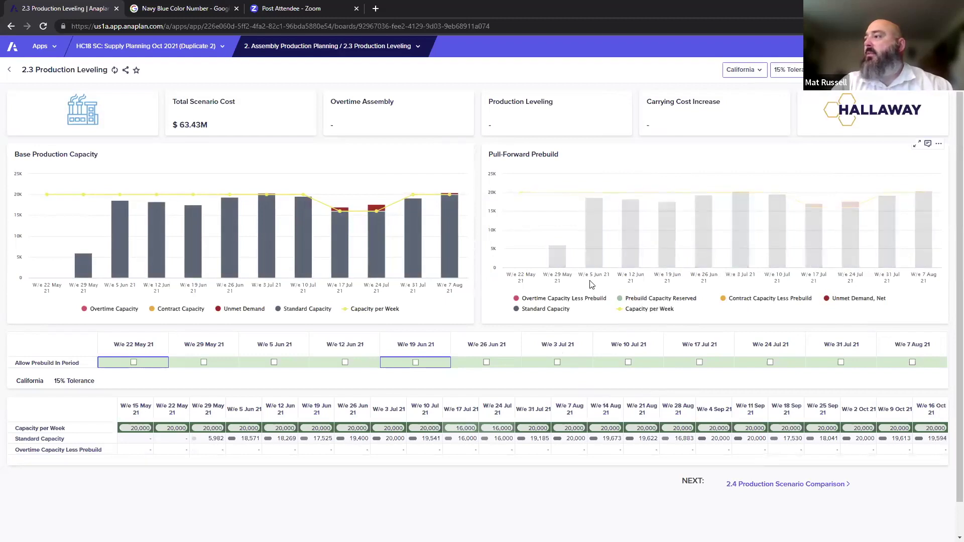
pyautogui.moveTo(553, 269)
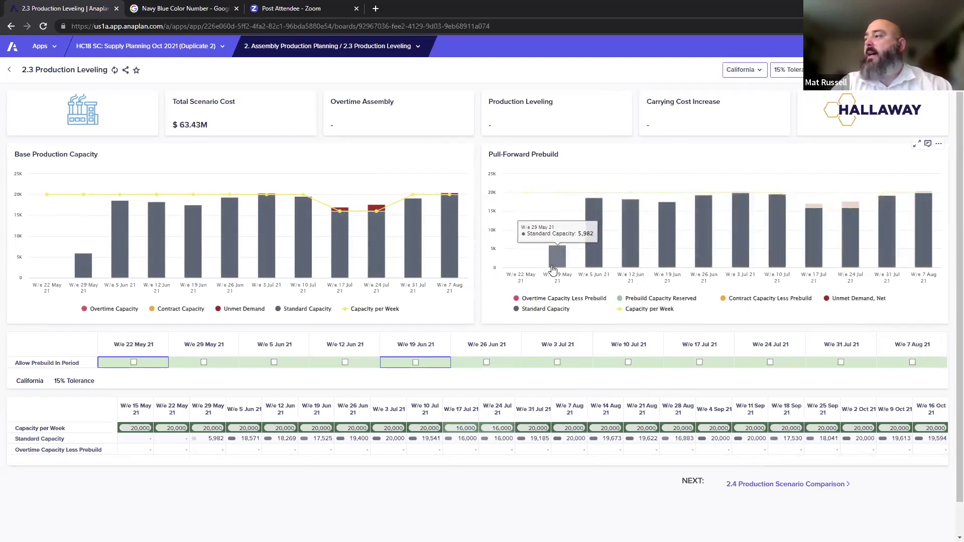
pyautogui.moveTo(554, 237)
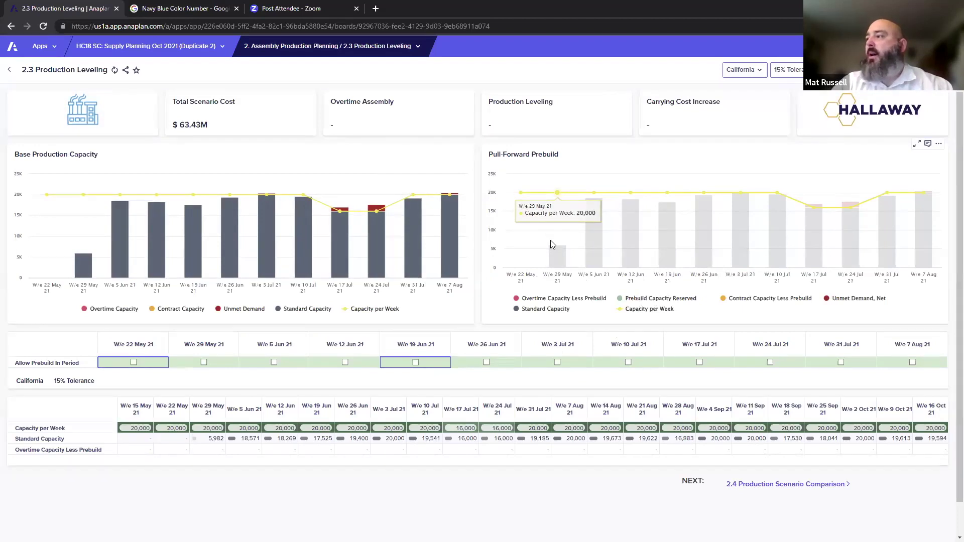
pyautogui.click(204, 363)
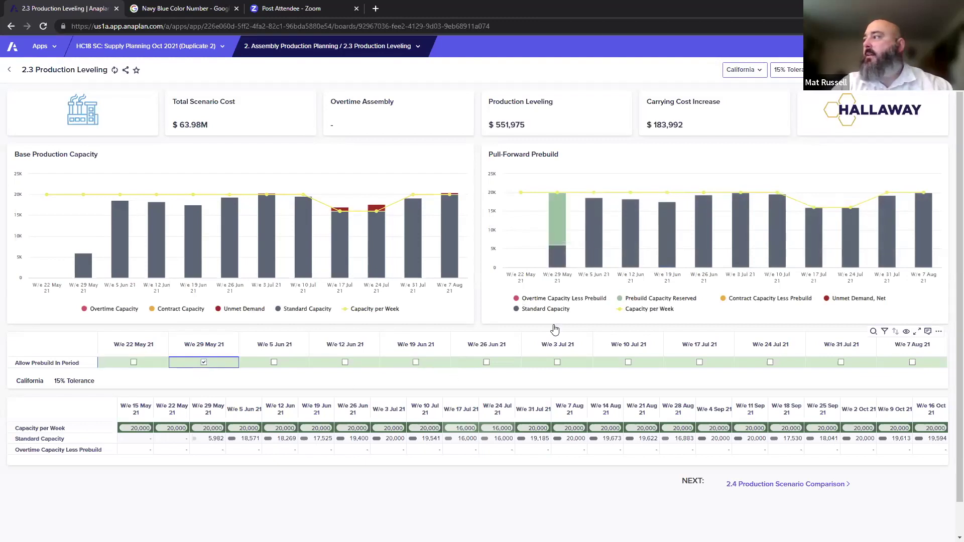
# Step: Go to the 2.4 Production Scenario Comparison page within 2. Assembly Production Planning
pyautogui.moveTo(787, 203)
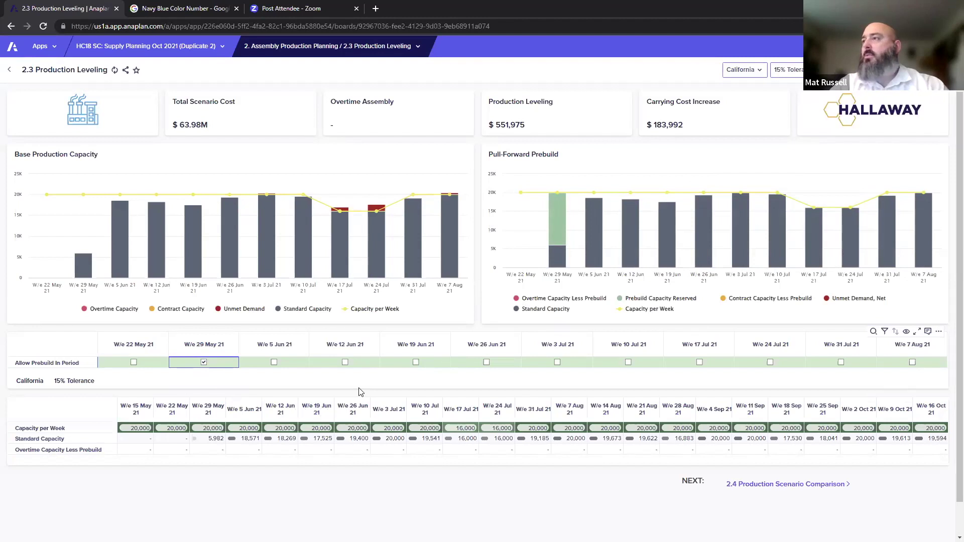
pyautogui.click(383, 49)
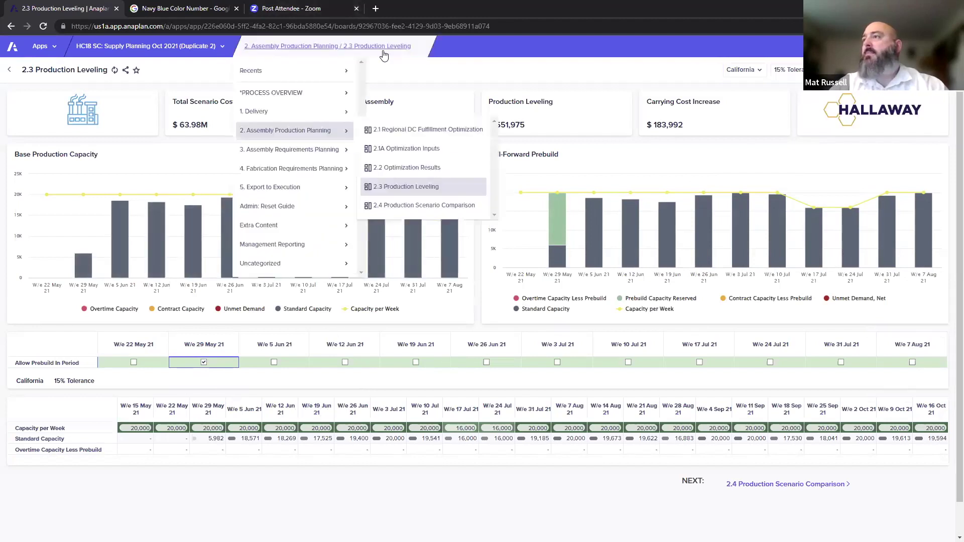
pyautogui.click(417, 207)
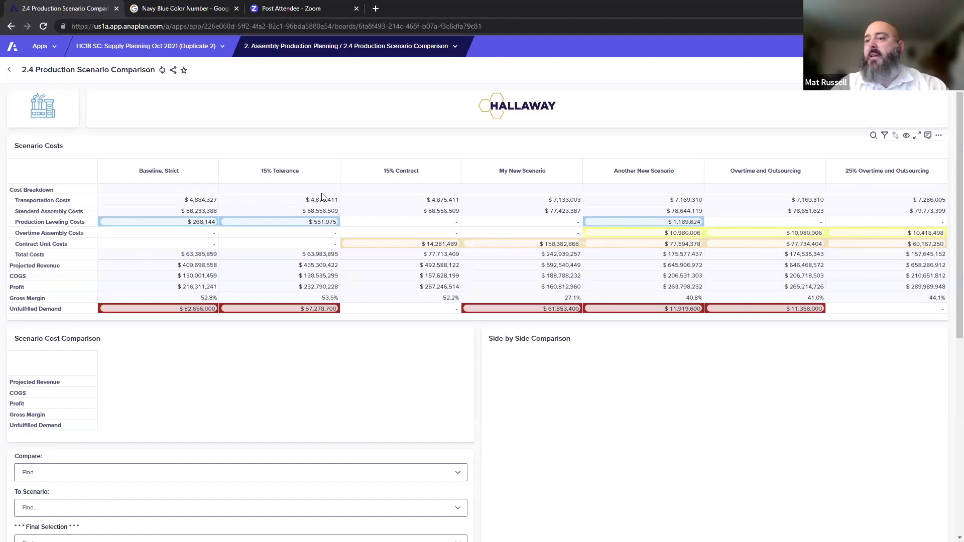
# Step: Set the scenario cost comparison to Baseline, Strict against 15% Tolerance and refresh the page
pyautogui.scroll(-2, 321, 196)
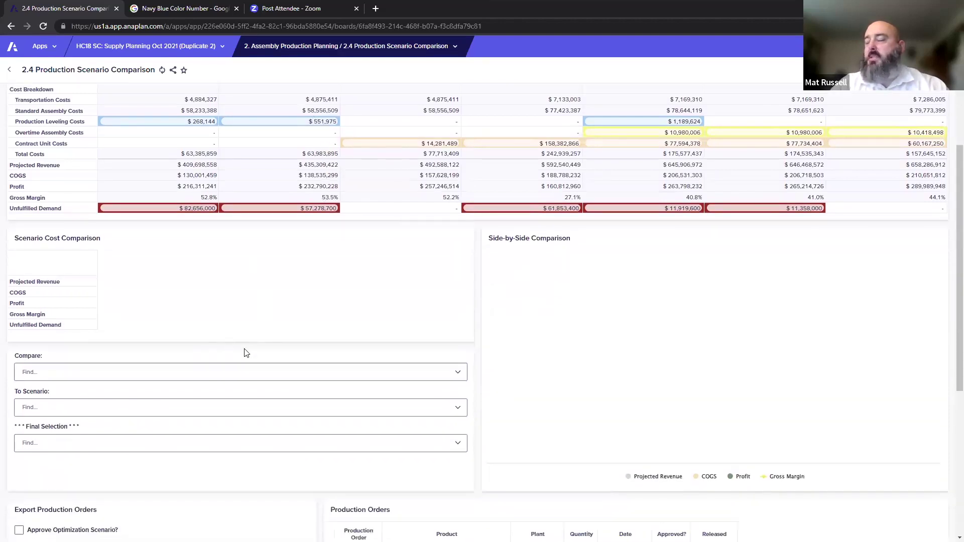
pyautogui.click(460, 373)
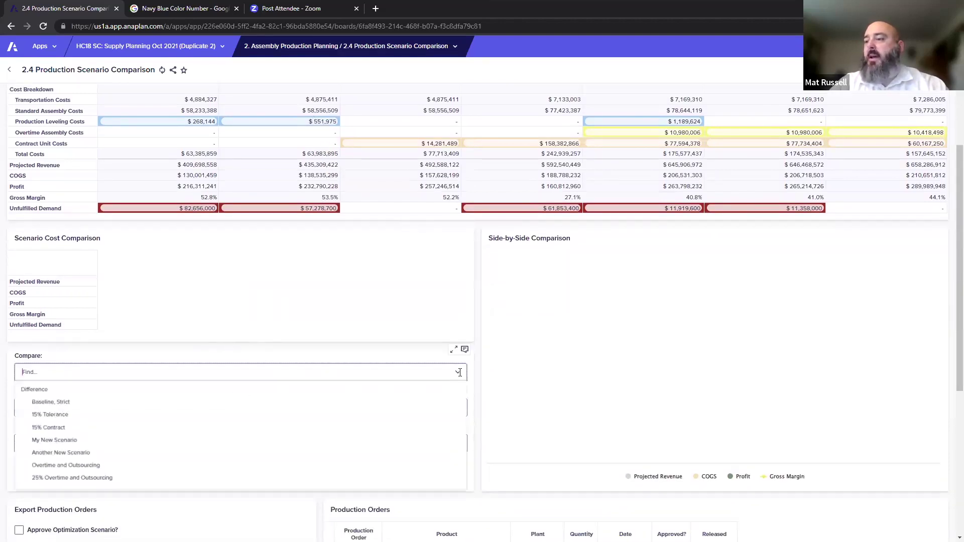
pyautogui.click(115, 402)
pyautogui.click(460, 408)
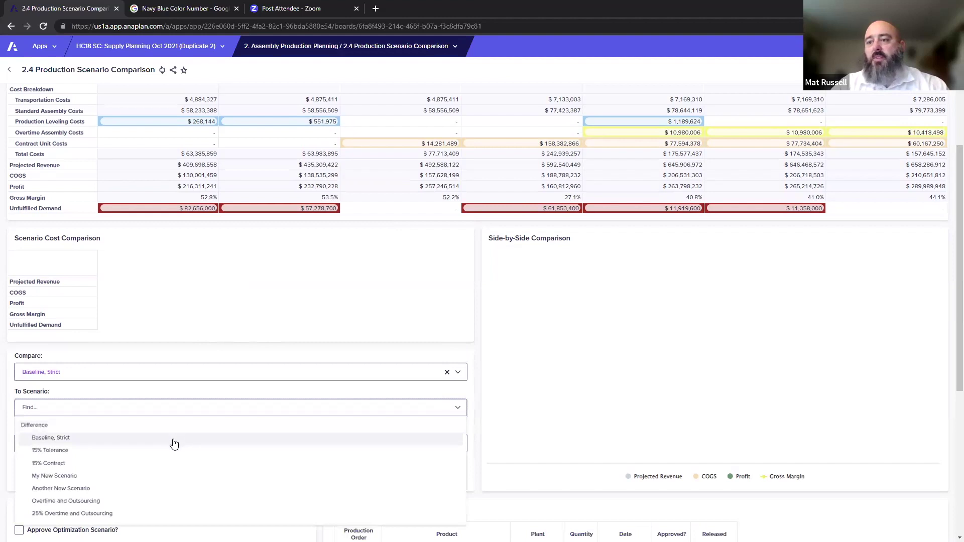
pyautogui.click(172, 451)
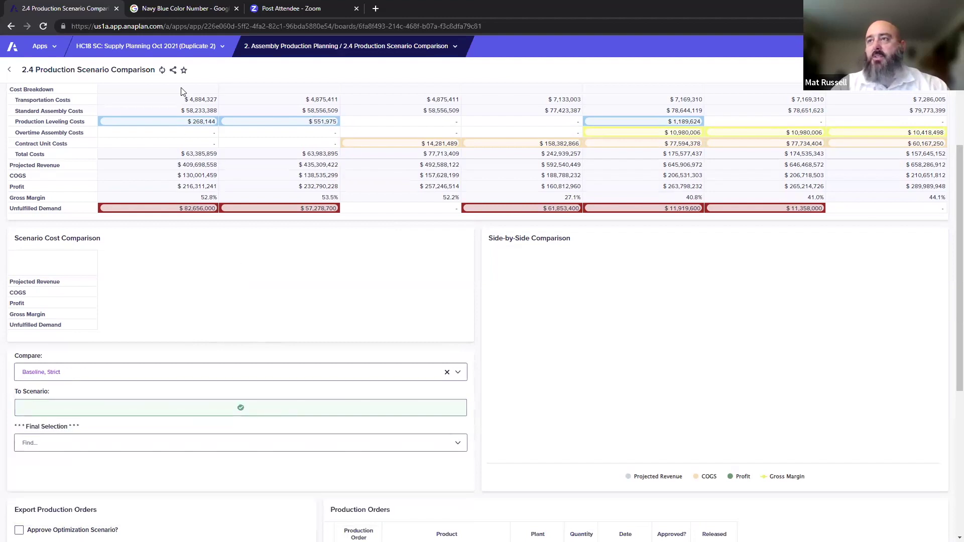
pyautogui.click(162, 70)
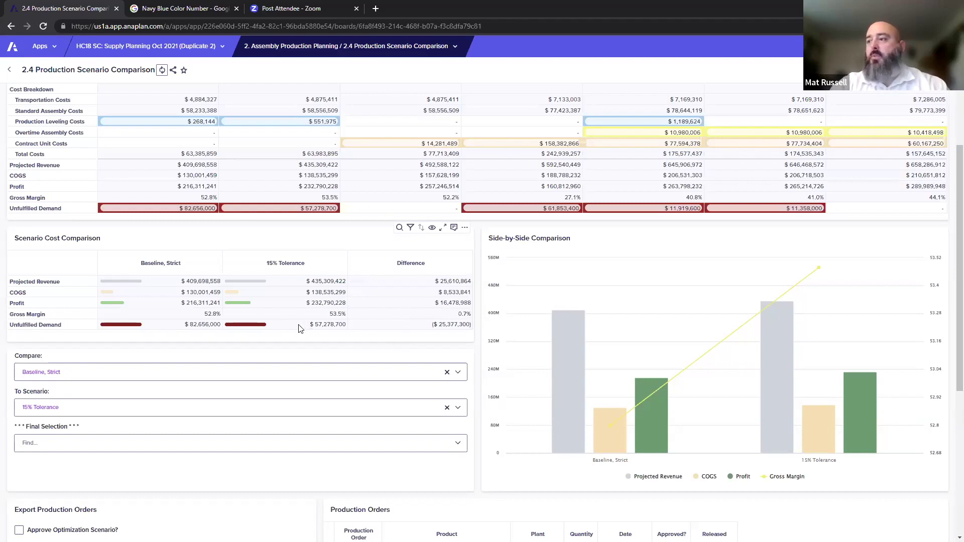
# Step: Set the final scenario selection to 15% Tolerance and view the production orders
pyautogui.click(455, 444)
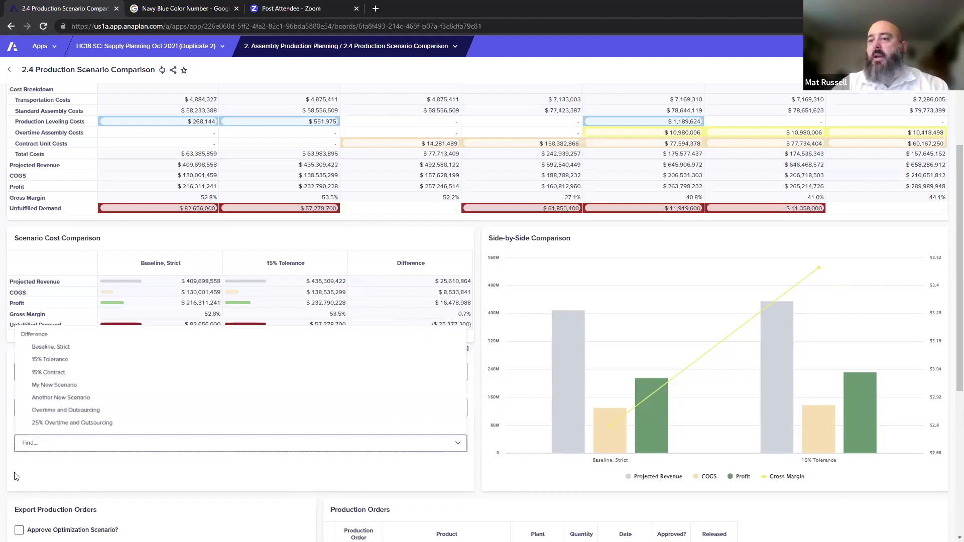
pyautogui.click(38, 372)
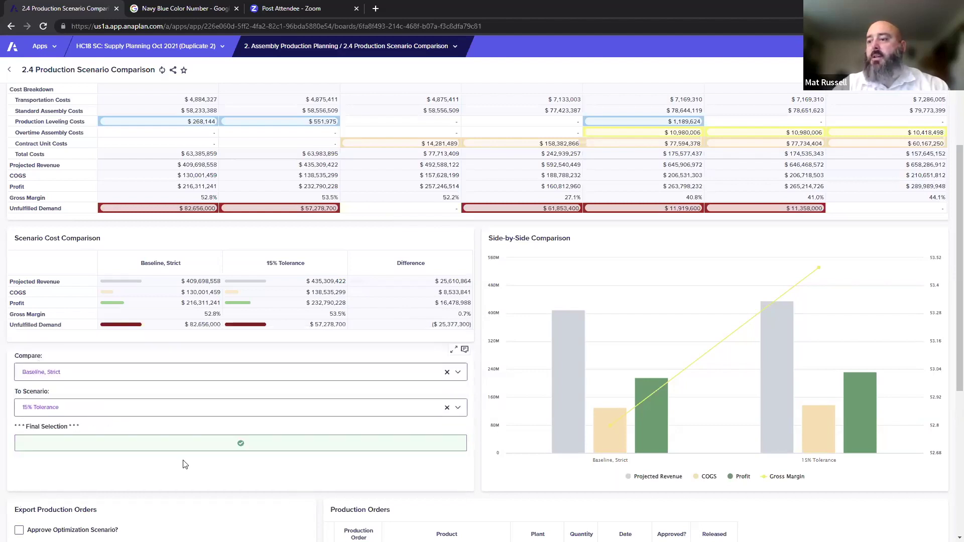
pyautogui.scroll(-5, 185, 463)
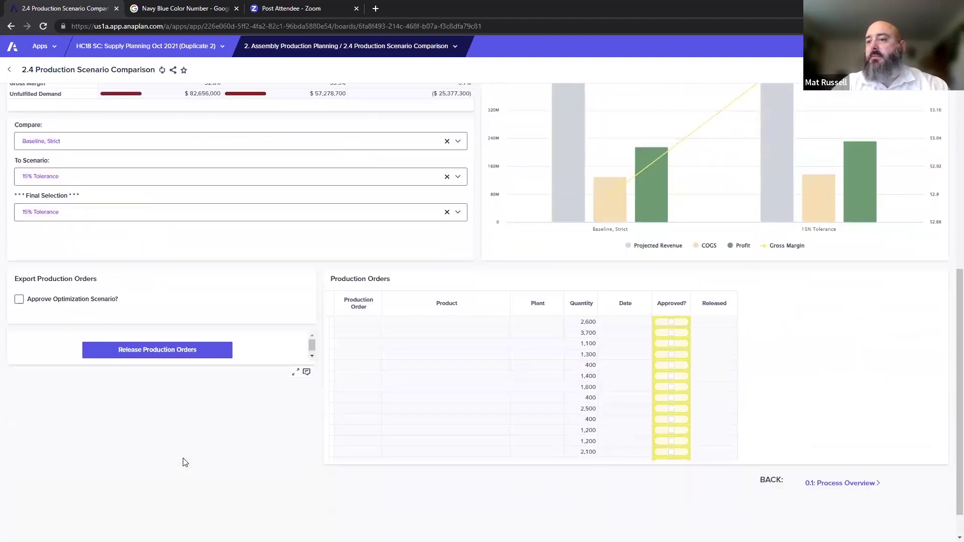
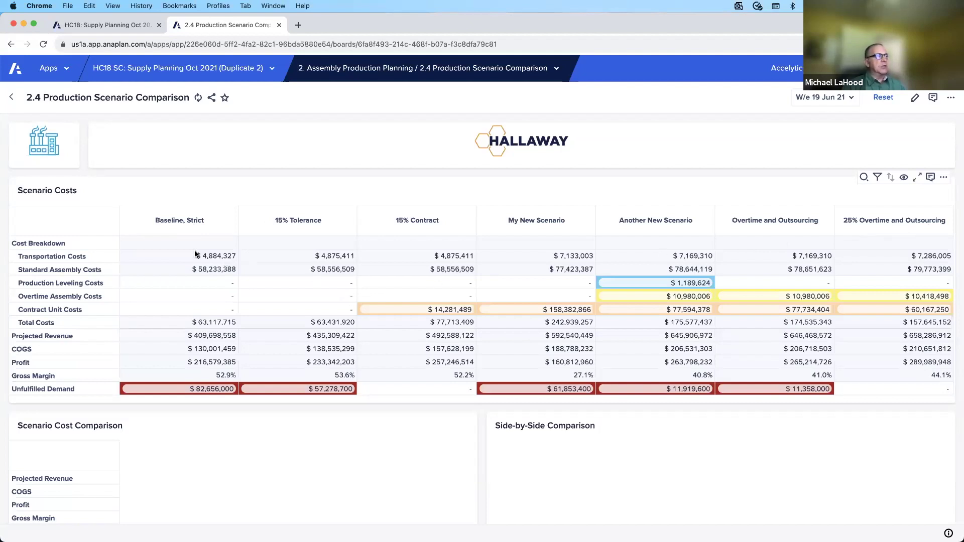
# Step: Examine projected revenue across scenarios, the Baseline, Strict versus 15% Tolerance comparison and chart, and the 15% Contract scenario's costs
pyautogui.click(84, 335)
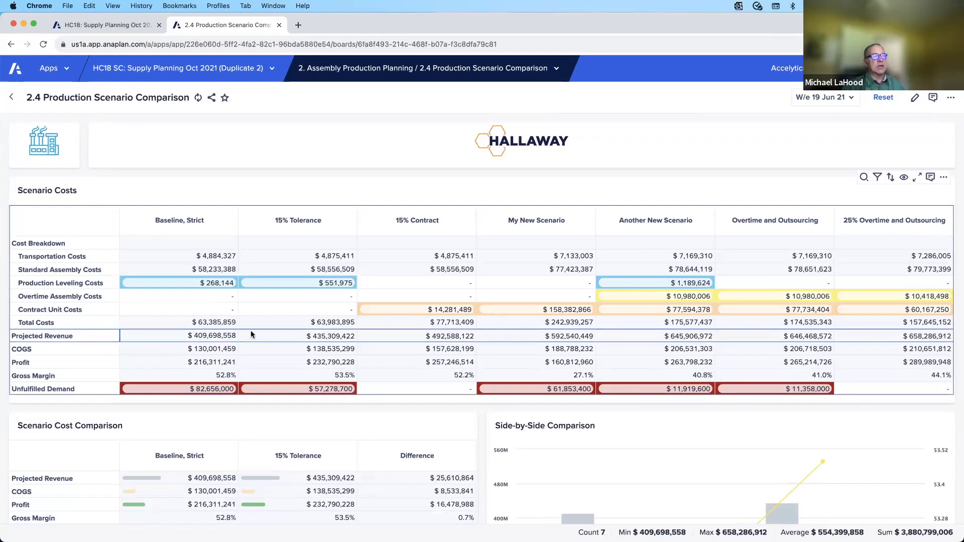
pyautogui.scroll(-5, 397, 347)
pyautogui.scroll(1, 398, 347)
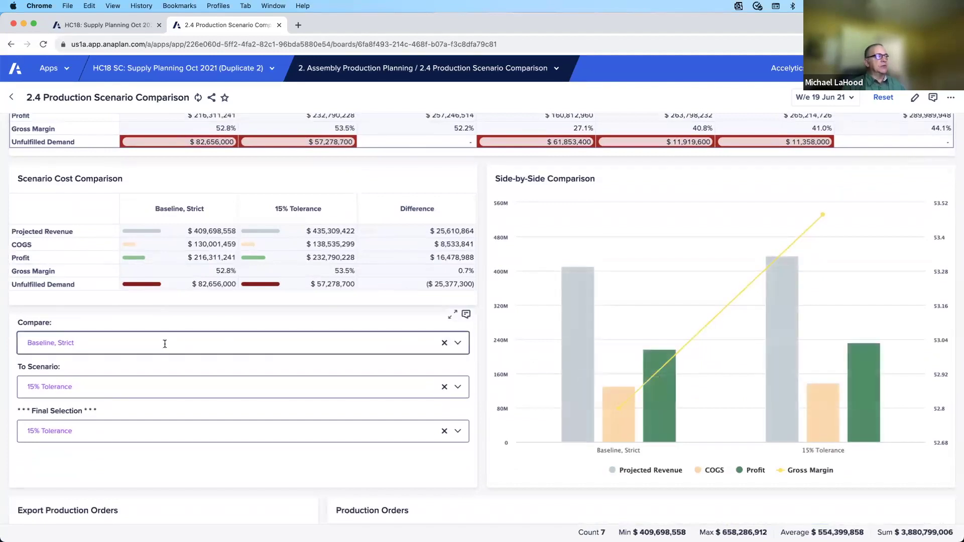
pyautogui.moveTo(526, 387)
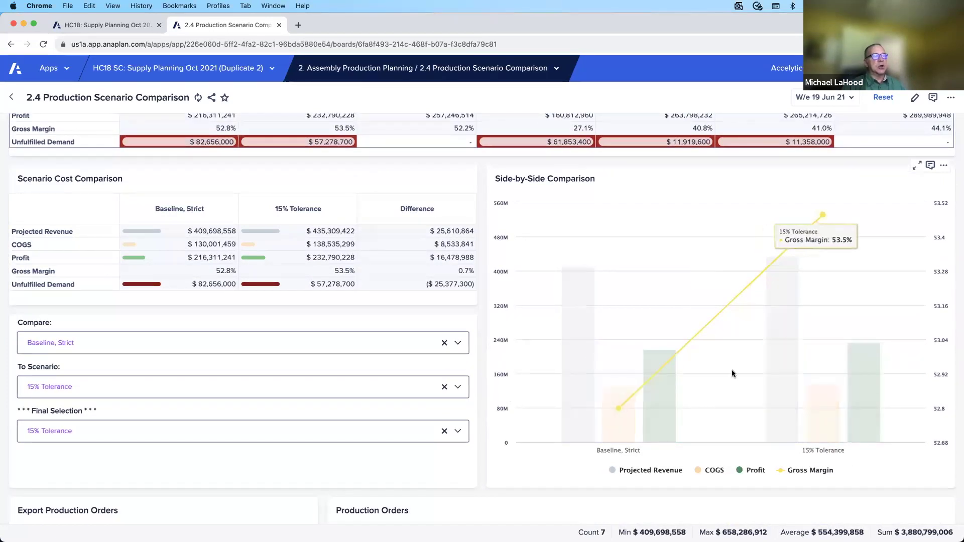
pyautogui.moveTo(751, 375)
pyautogui.scroll(5, 494, 274)
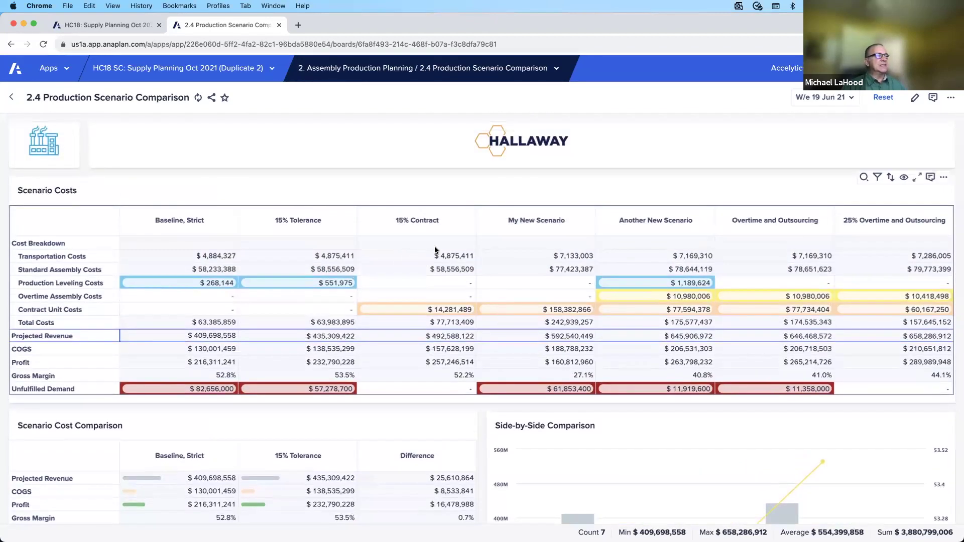
pyautogui.click(424, 218)
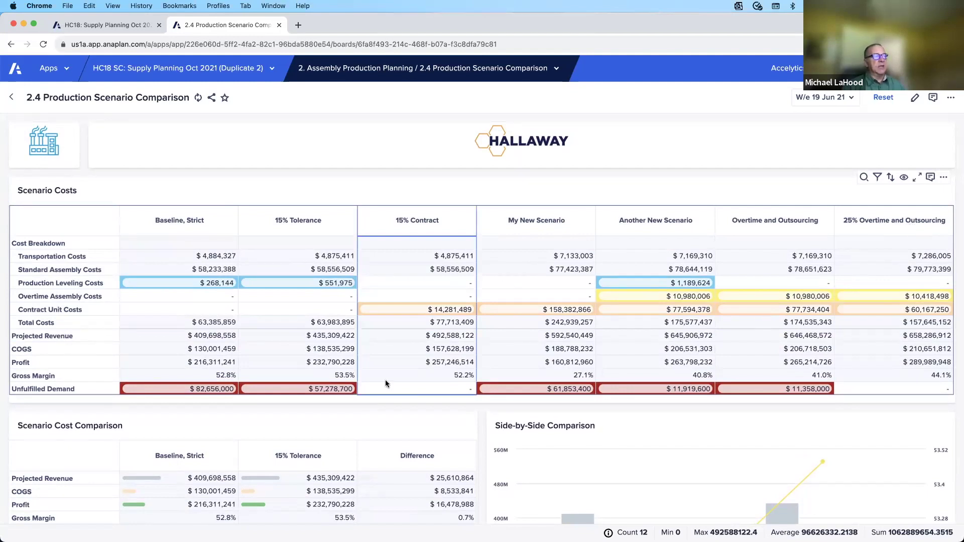
# Step: Set the scenario cost comparison to 15% Contract against 25% Overtime and Outsourcing and refresh the page
pyautogui.scroll(-5, 390, 402)
pyautogui.click(226, 376)
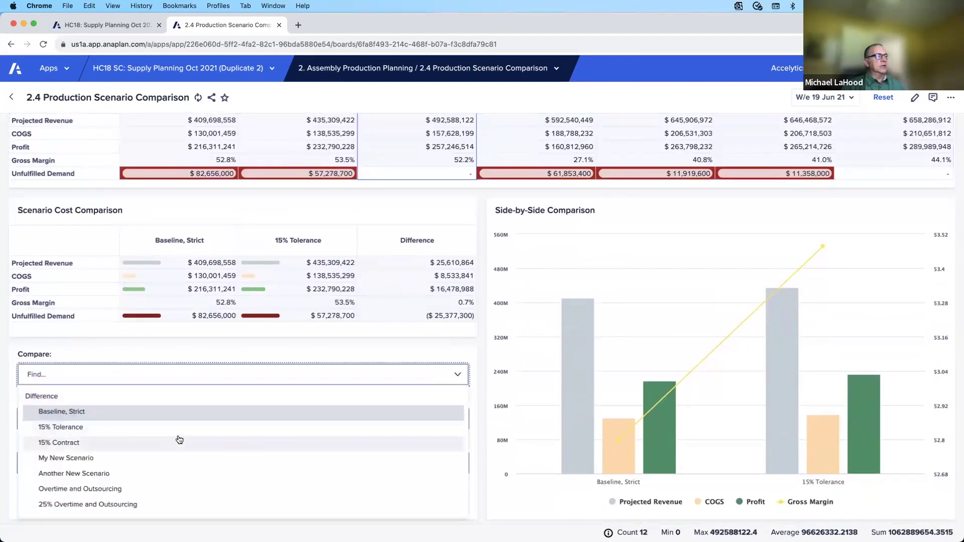
pyautogui.click(140, 441)
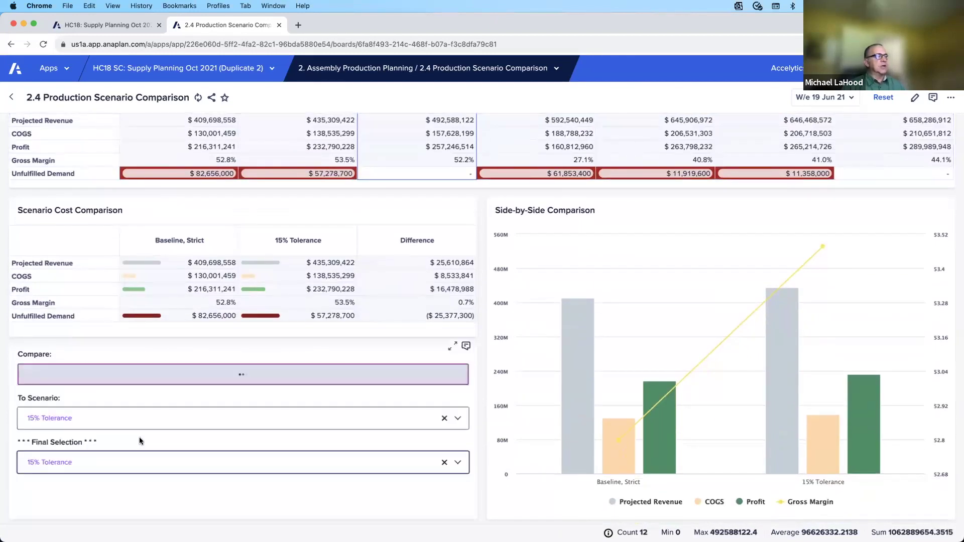
pyautogui.click(456, 418)
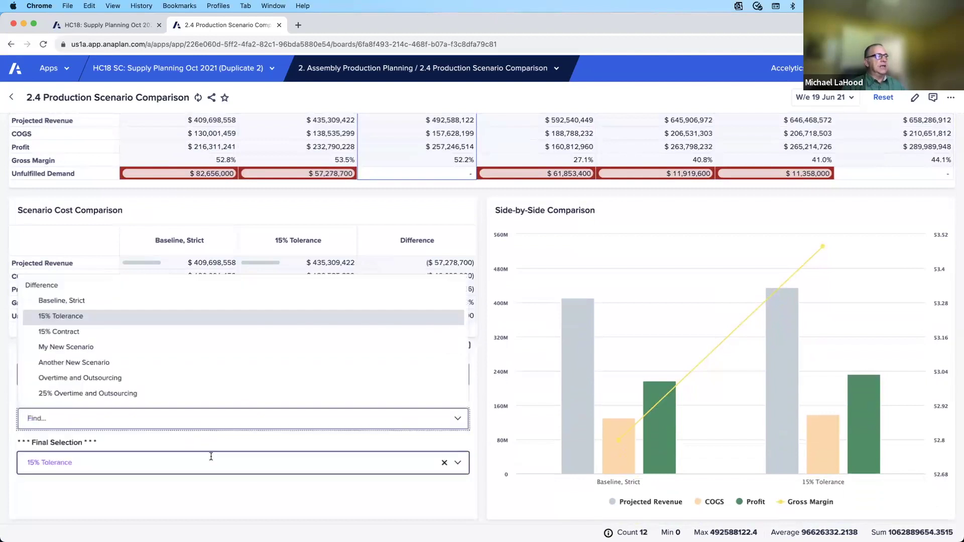
pyautogui.click(119, 399)
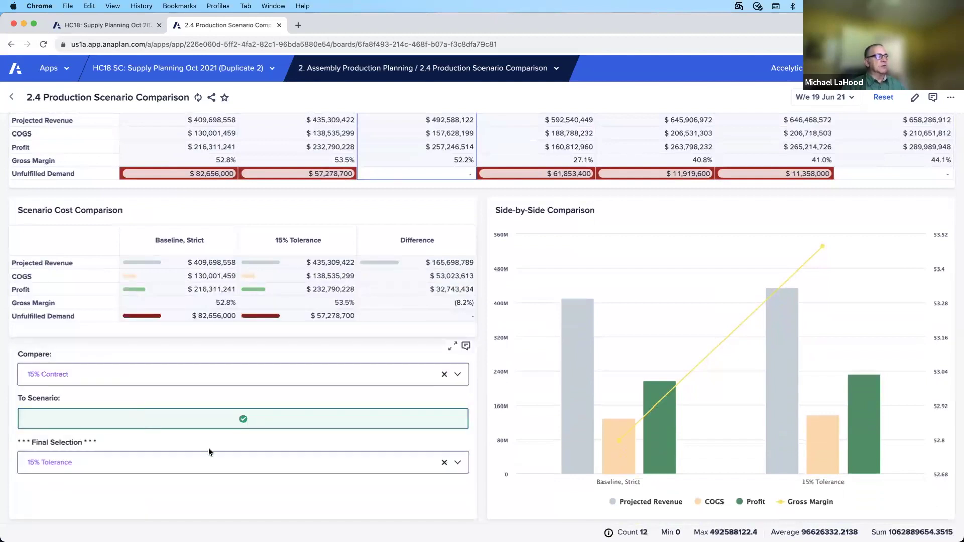
pyautogui.click(199, 97)
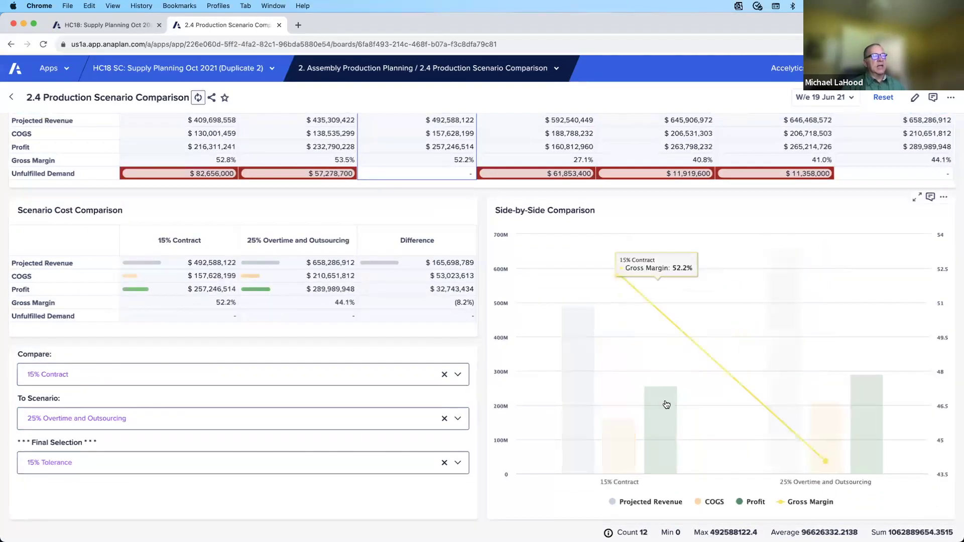
# Step: Limit the Side-by-Side Comparison chart to Projected Revenue and Gross Margin by hiding the COGS and Profit series
pyautogui.click(663, 503)
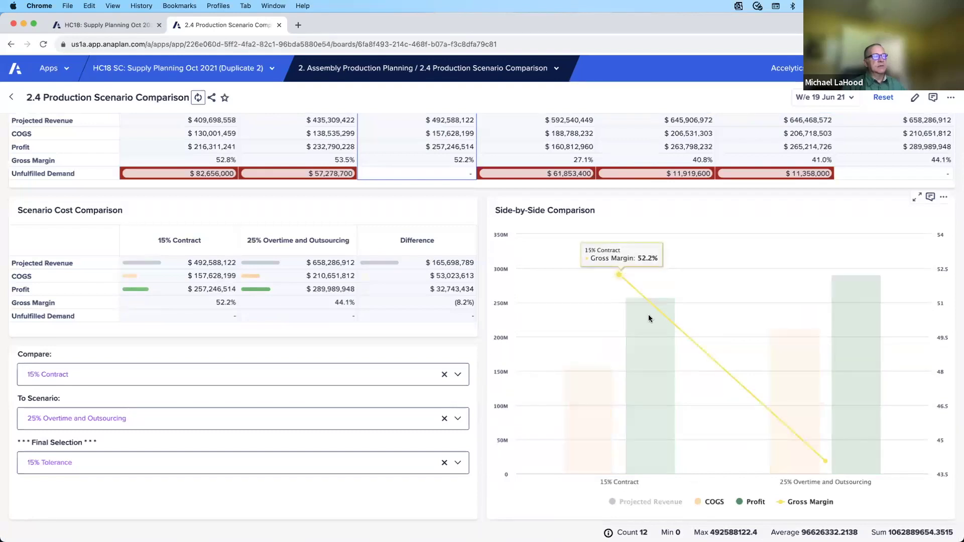
pyautogui.click(713, 503)
pyautogui.click(668, 503)
pyautogui.click(753, 503)
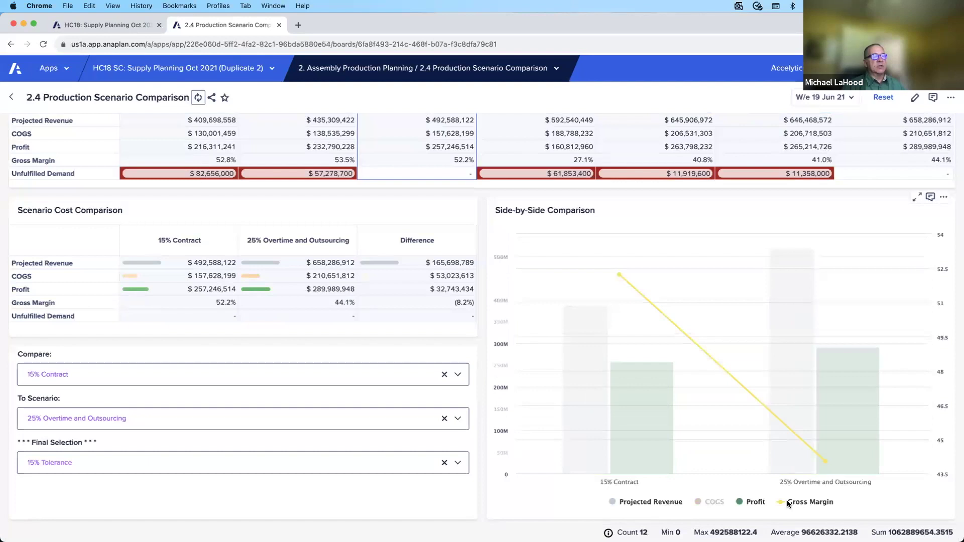
pyautogui.click(820, 503)
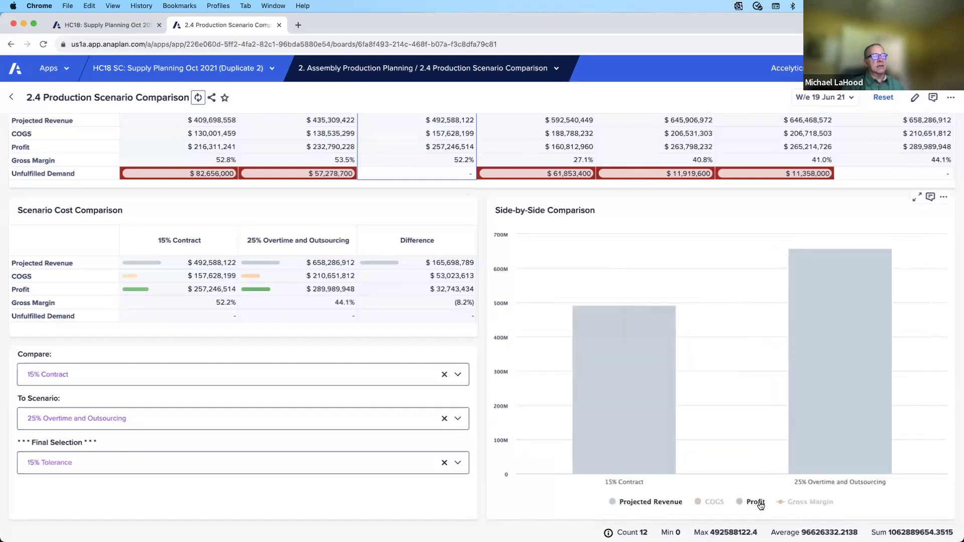
pyautogui.click(810, 503)
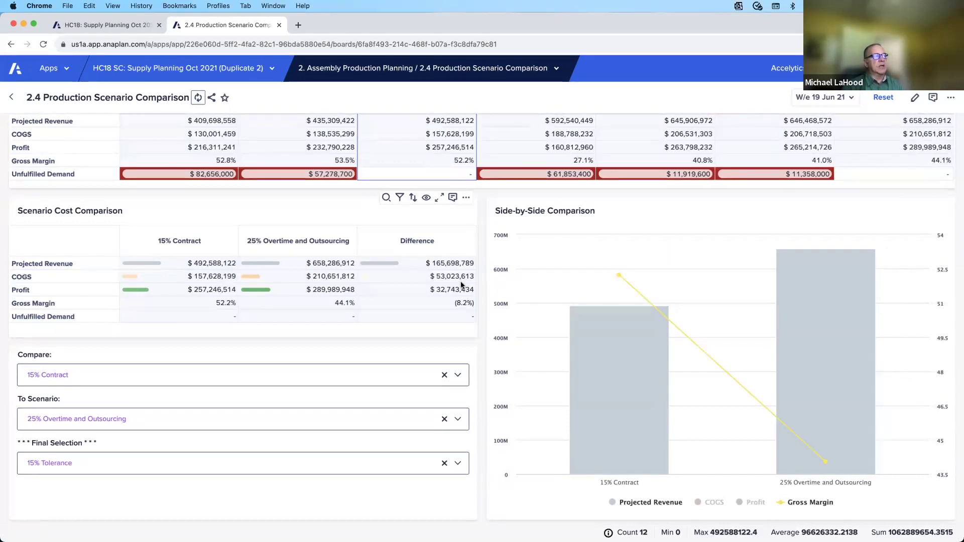
# Step: Review the scenario costs and production orders, and set the final scenario selection to 25% Overtime and Outsourcing
pyautogui.scroll(5, 462, 286)
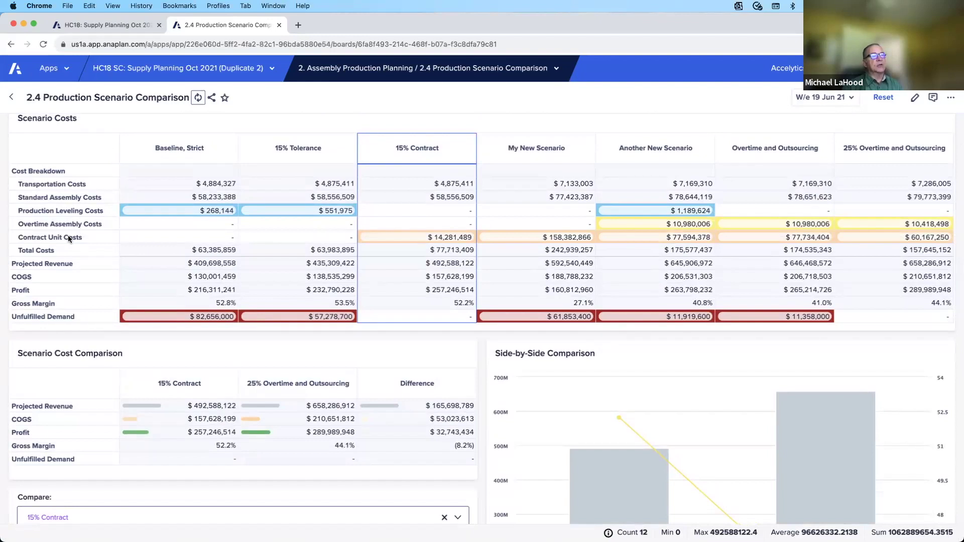
pyautogui.scroll(-10, 402, 370)
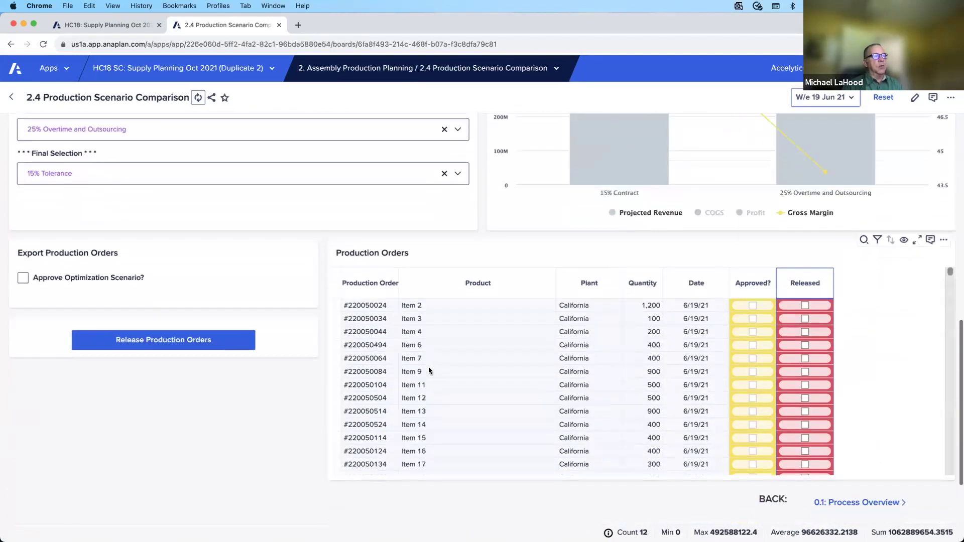
pyautogui.scroll(5, 430, 372)
pyautogui.click(457, 315)
pyautogui.click(196, 443)
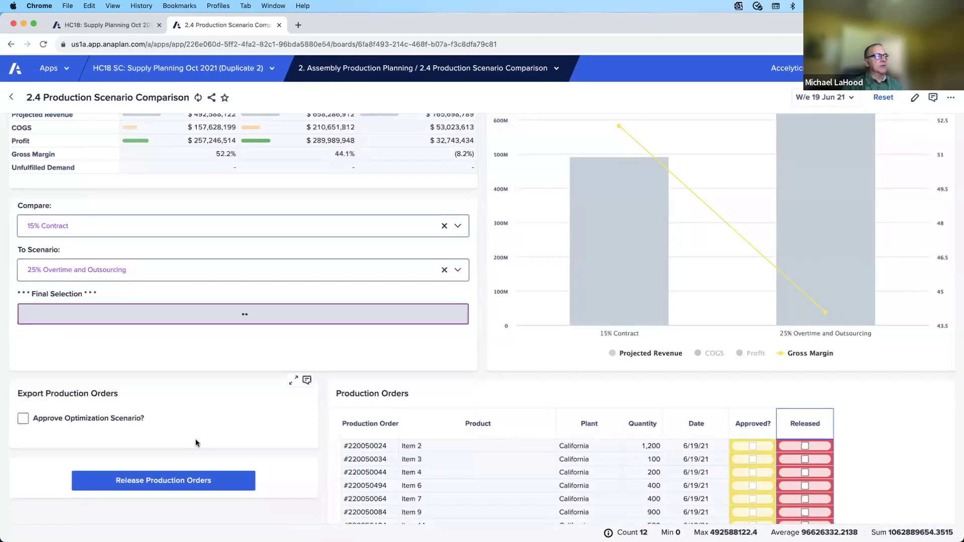
# Step: Approve the optimization scenario for exporting production orders, and review the production orders and scenario costs
pyautogui.click(136, 417)
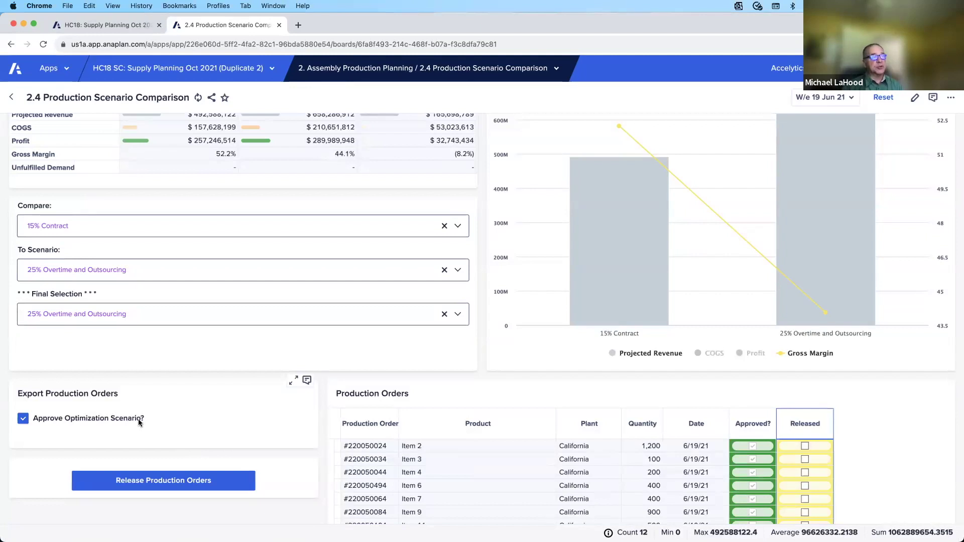
pyautogui.scroll(-10, 921, 430)
pyautogui.scroll(-1, 928, 436)
pyautogui.scroll(3, 925, 437)
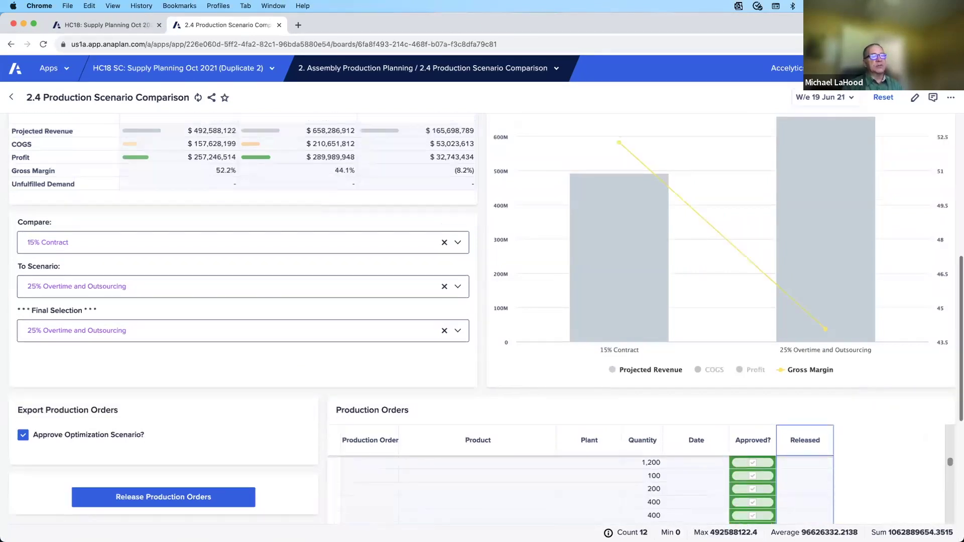
pyautogui.scroll(-2, 945, 365)
pyautogui.scroll(10, 946, 365)
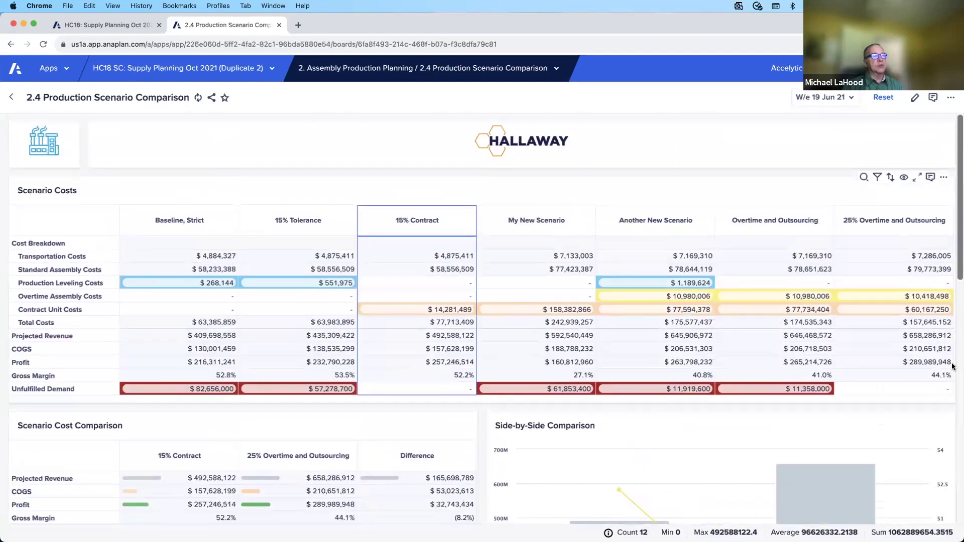